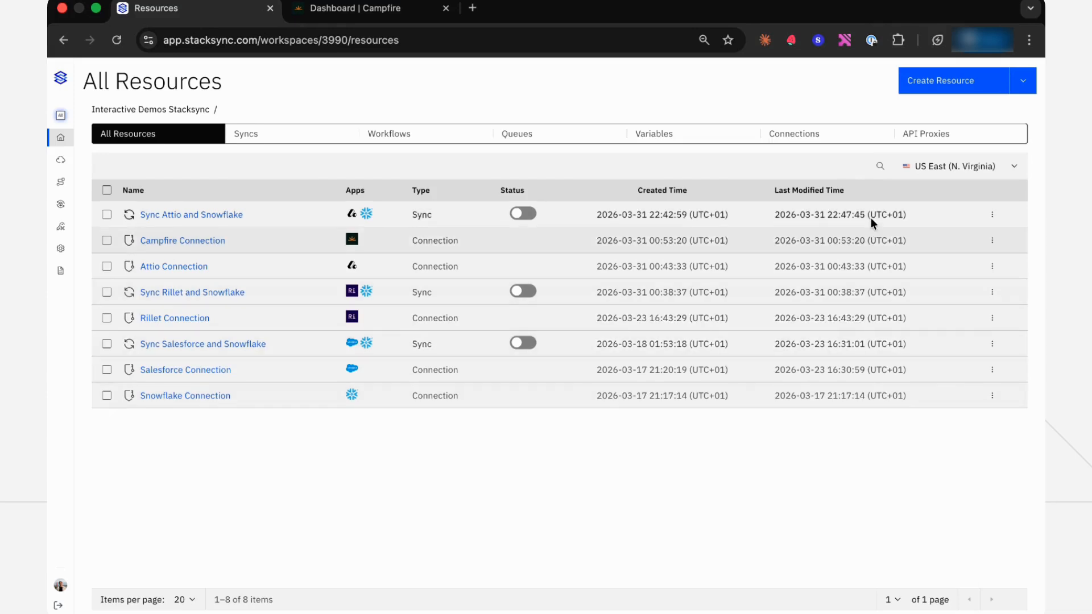
Start a new sync resource and add Campfire as its first app using the saved Campfire Connection
left_click(921, 91)
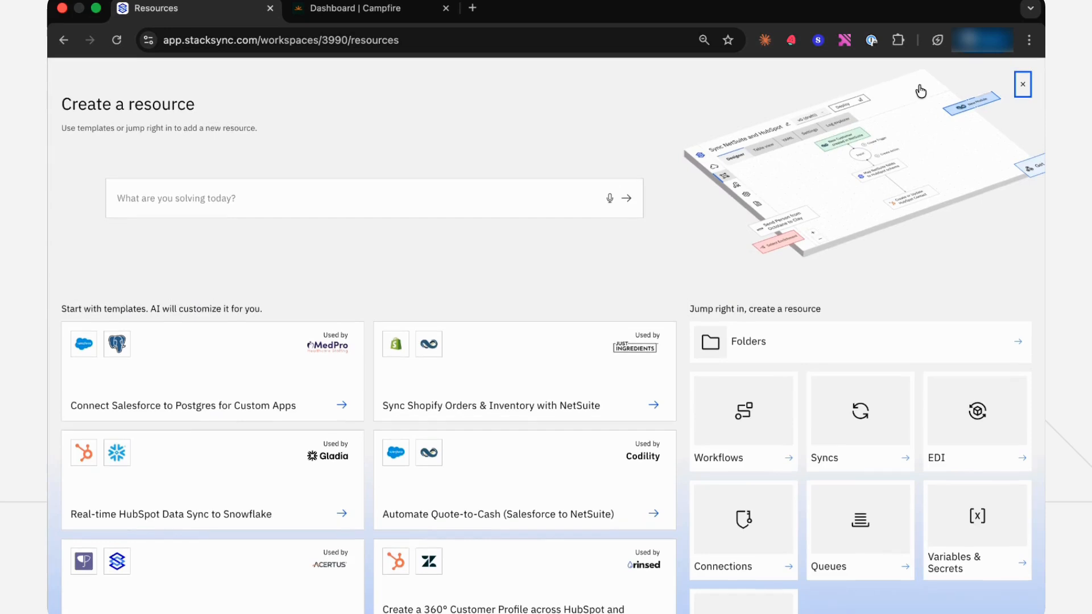
left_click(850, 414)
type("campf")
left_click(98, 327)
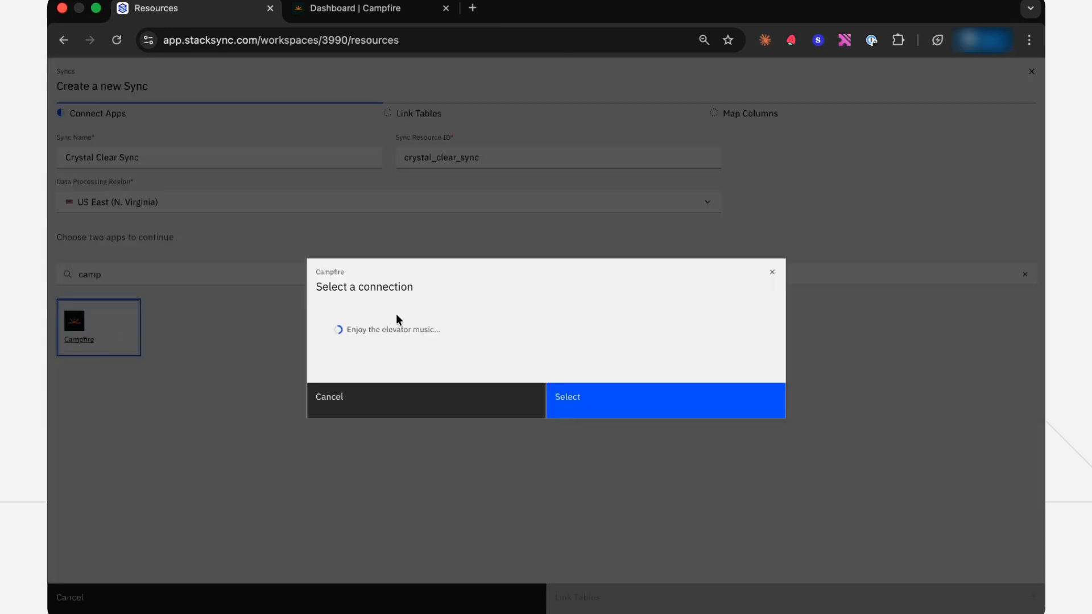
left_click(562, 343)
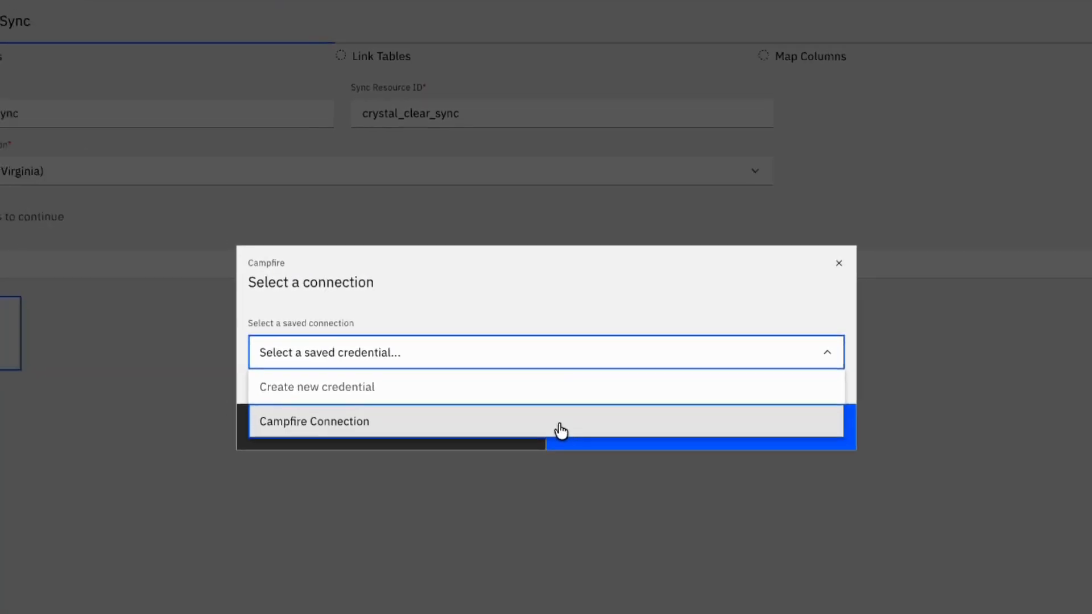
left_click(560, 435)
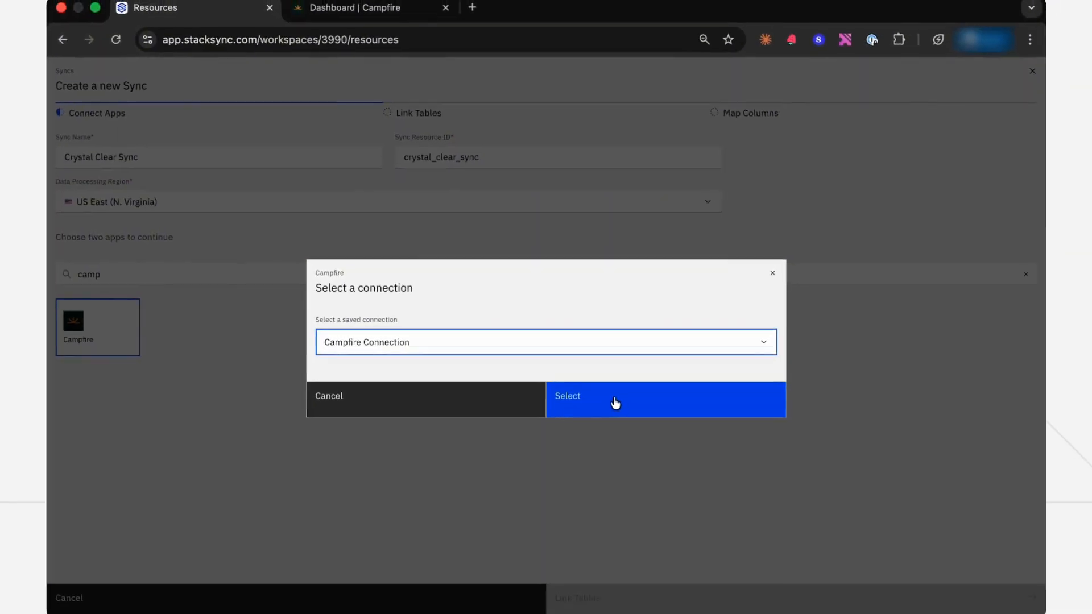
left_click(615, 403)
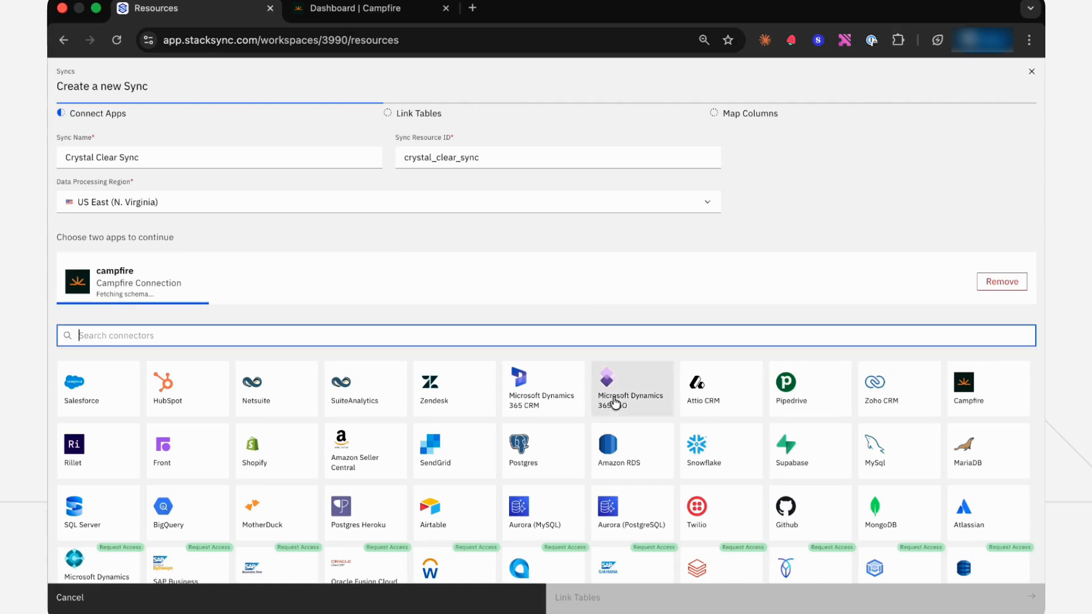
Add Snowflake as the second app using the saved Snowflake Connection
left_click(543, 339)
type("snow")
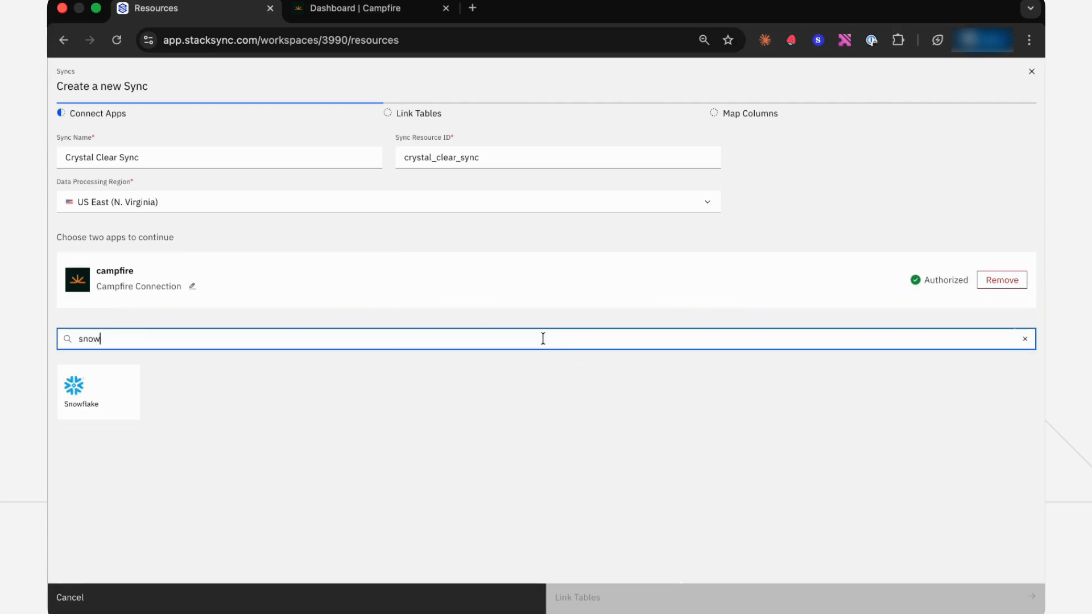
left_click(100, 396)
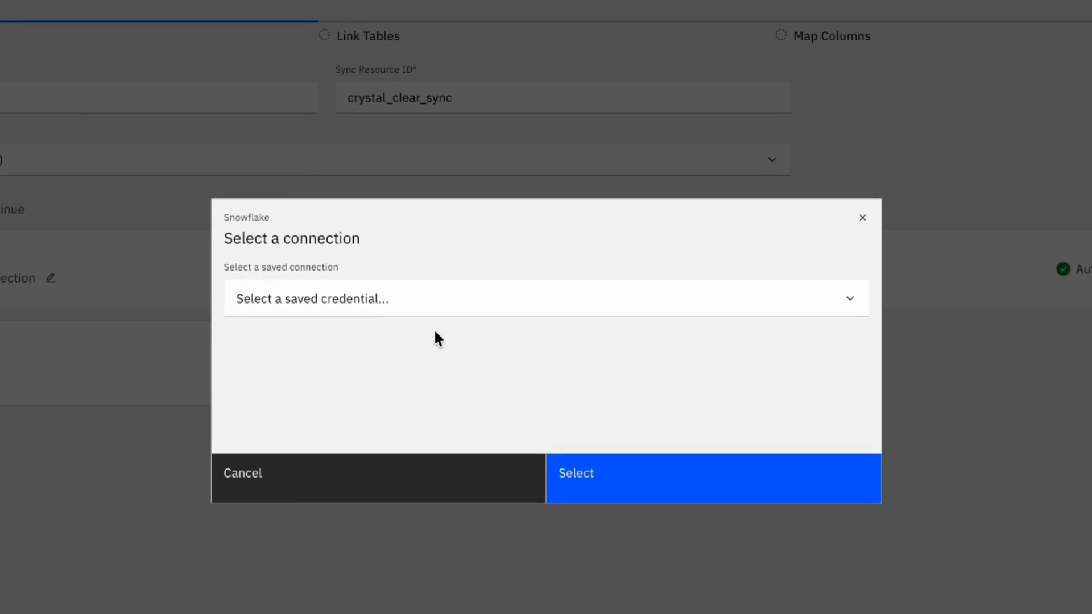
left_click(488, 300)
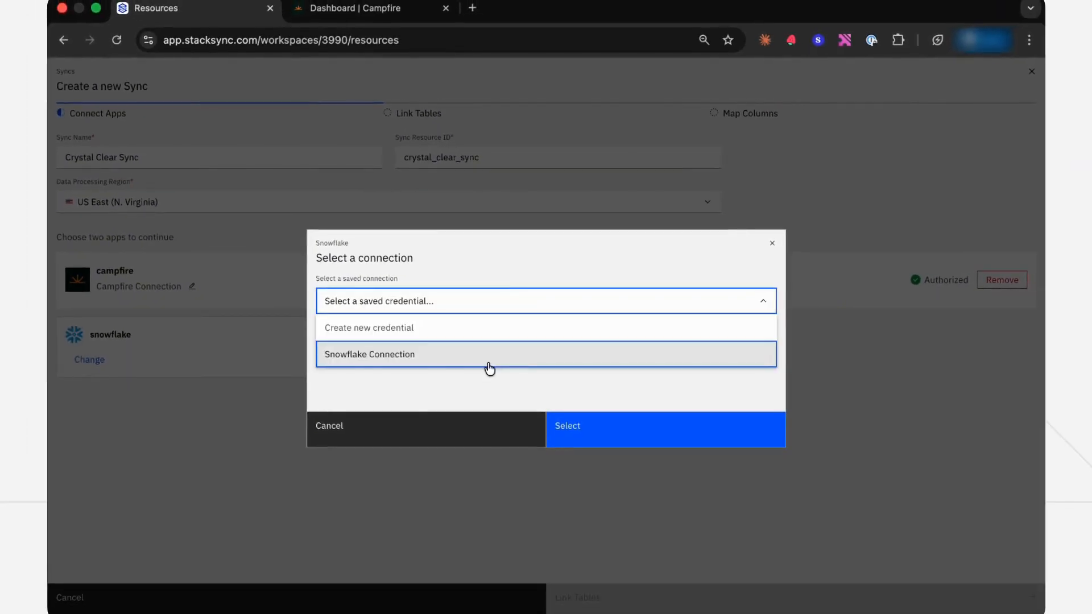
left_click(489, 367)
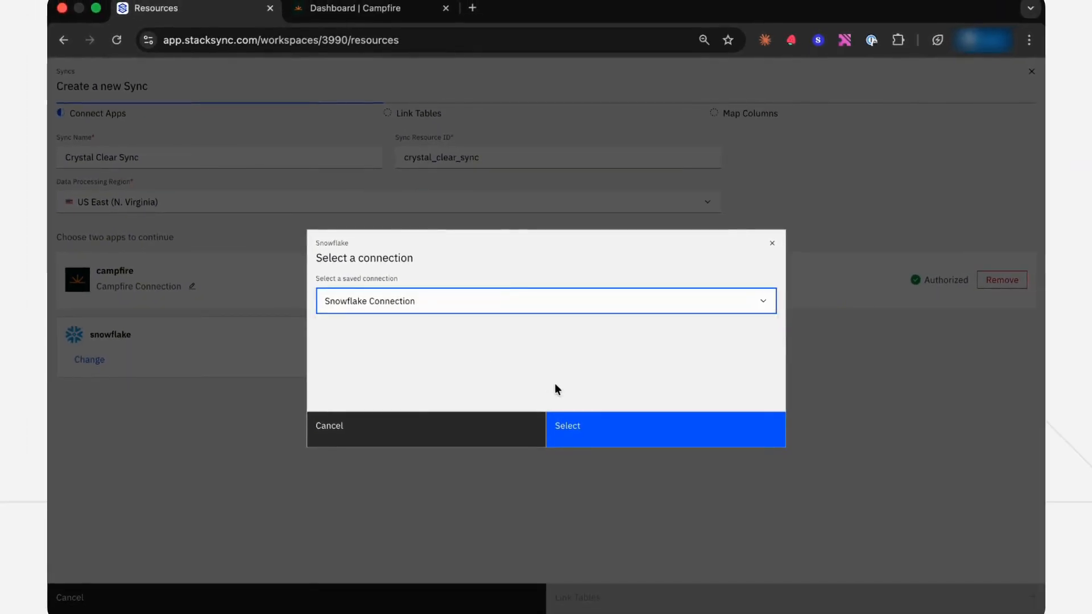
left_click(605, 418)
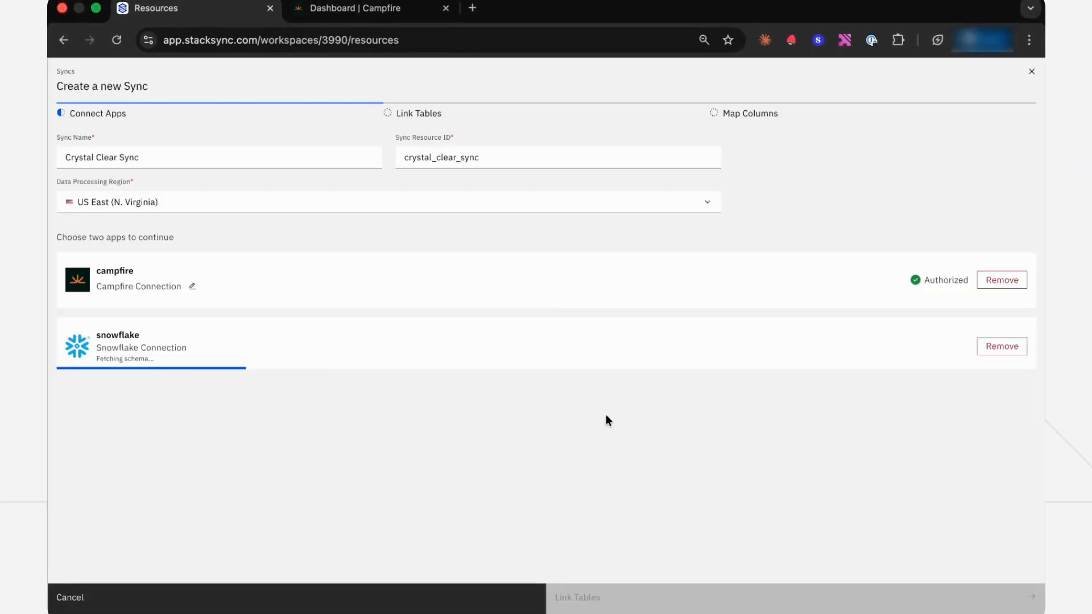
Name the sync "Sync Campfire and Snowflake" and continue to table linking
left_click(282, 152)
key("BackSpace")
key("BackSpace")
key("BackSpace")
key("BackSpace")
key("BackSpace")
key("BackSpace")
key("BackSpace")
key("BackSpace")
key("BackSpace")
key("BackSpace")
key("BackSpace")
key("BackSpace")
key("BackSpace")
key("BackSpace")
key("BackSpace")
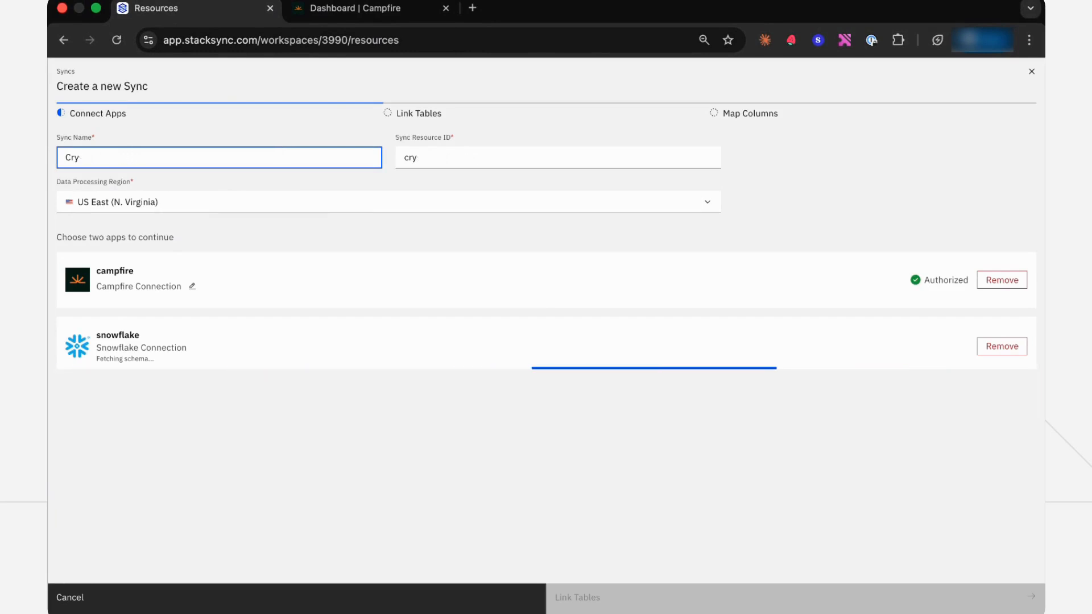
key("BackSpace")
key("BackSpace")
key("BackSpace")
type("Sync")
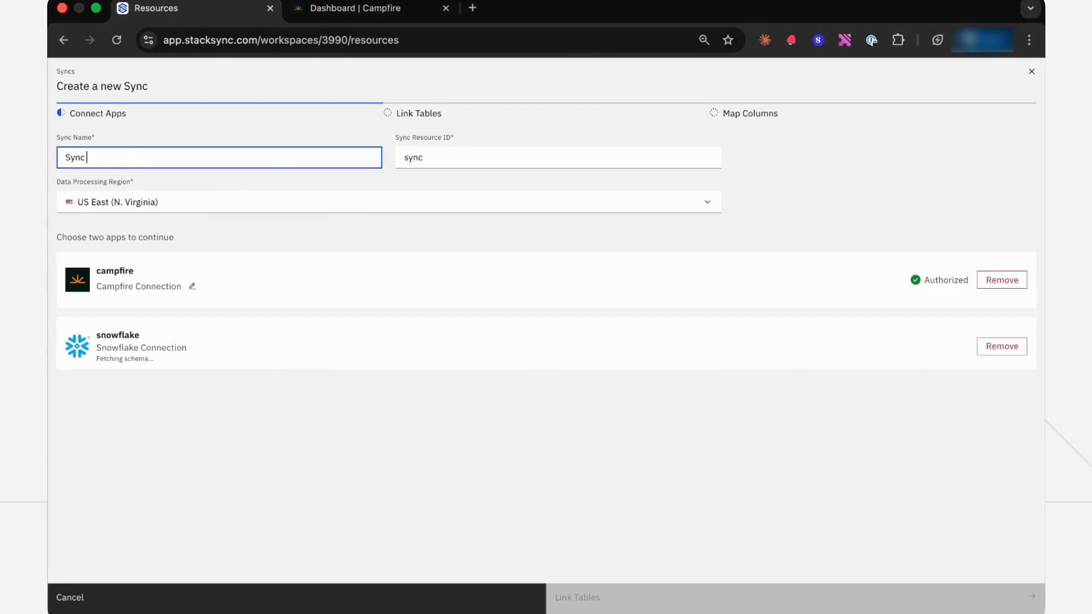
type(" Campfire")
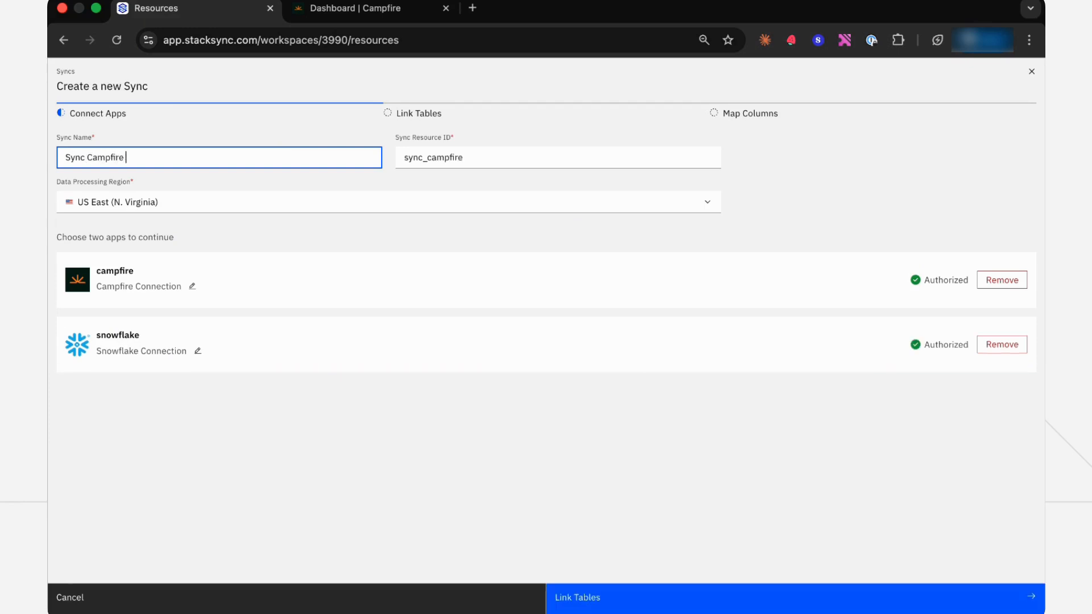
type(" and Snowflake")
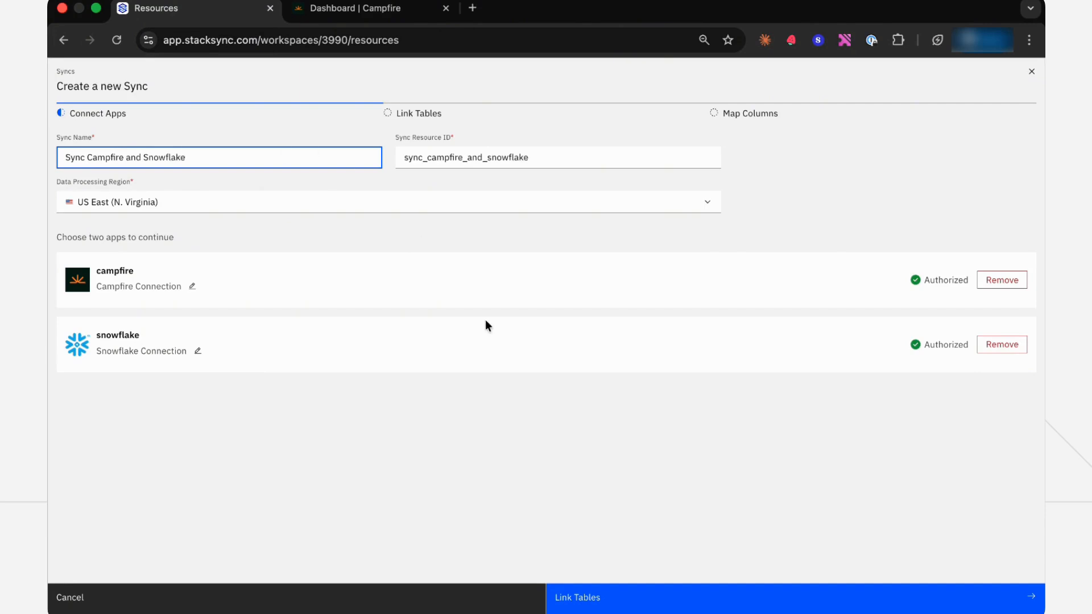
left_click(565, 419)
left_click(621, 588)
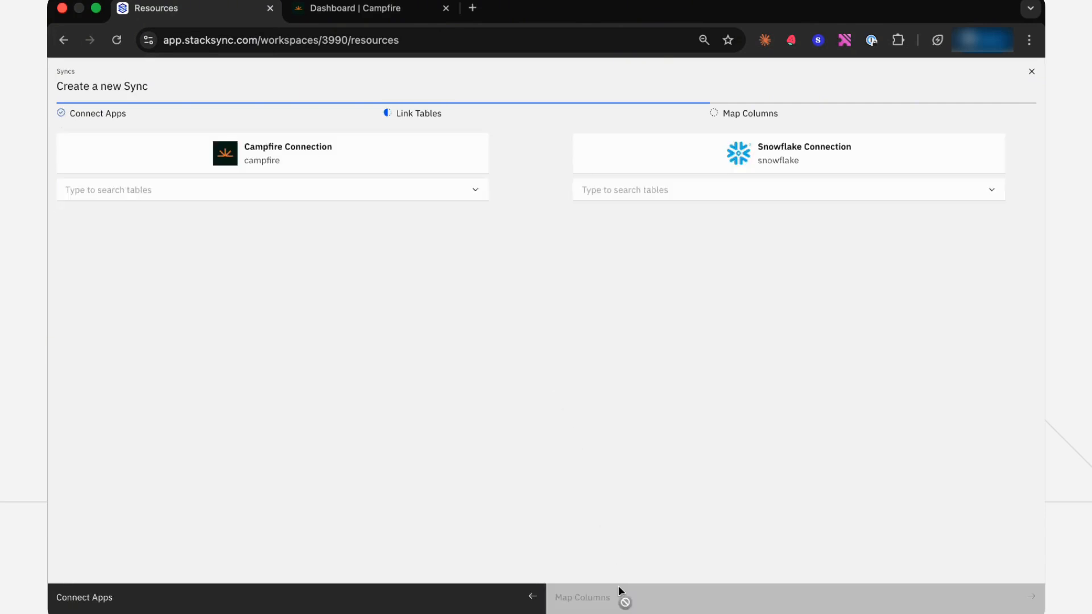
Select the Campfire tables Bill, Debit Memo, Invoice, Credit Memo, Bank Account and Bank Transaction for syncing
left_click(447, 190)
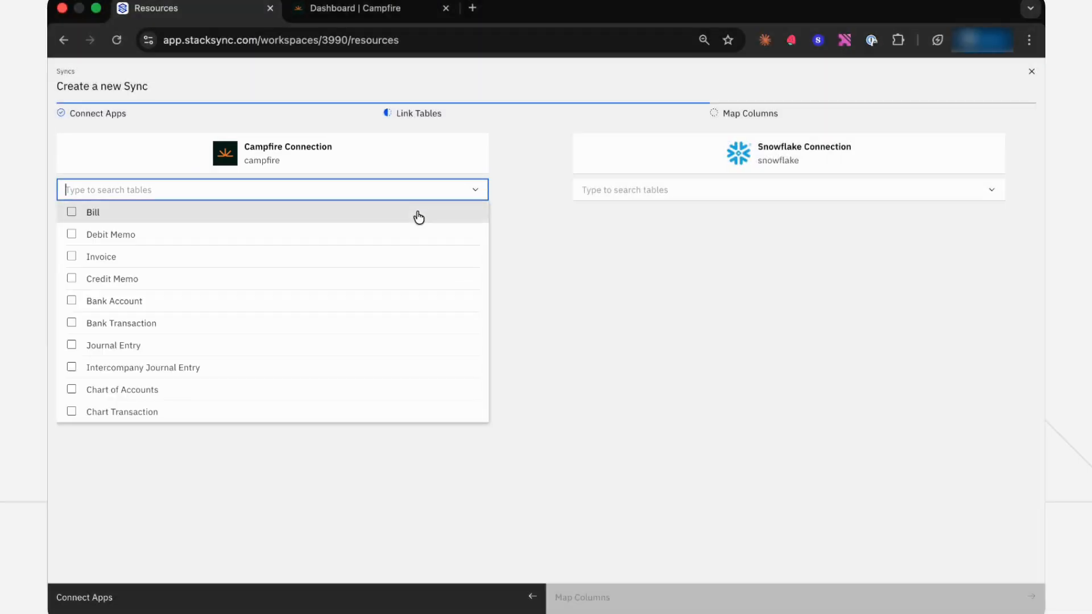
left_click(414, 214)
left_click(408, 235)
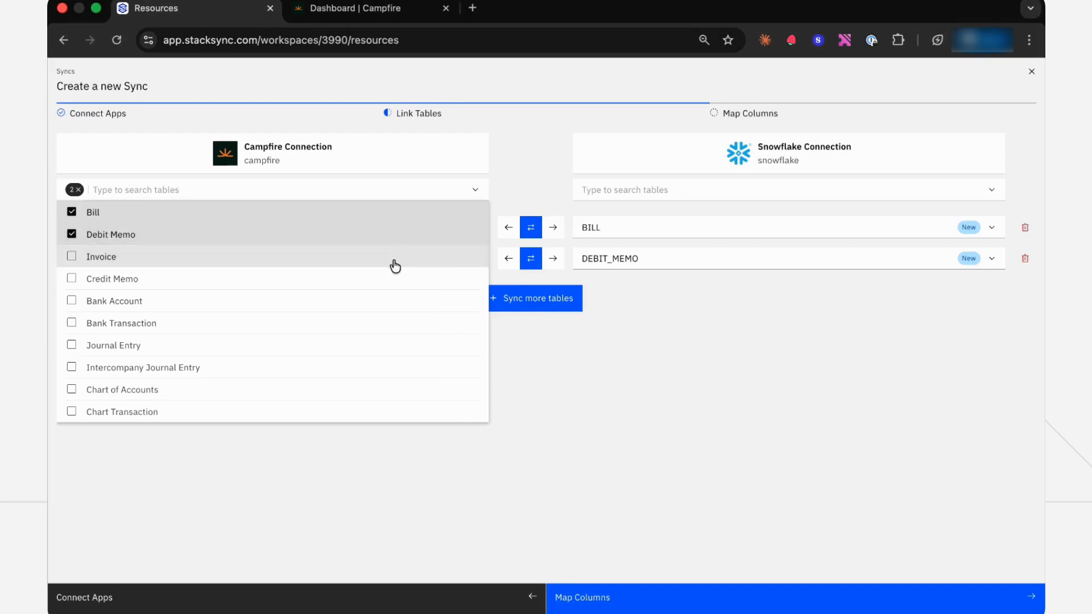
left_click(394, 262)
left_click(378, 300)
left_click(386, 290)
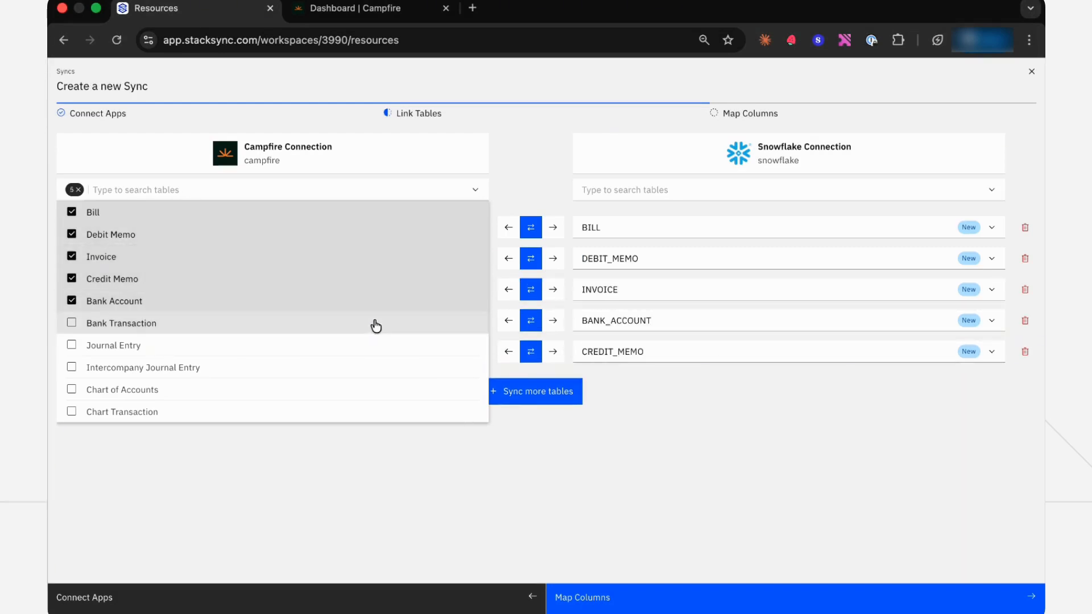
left_click(373, 324)
left_click(606, 479)
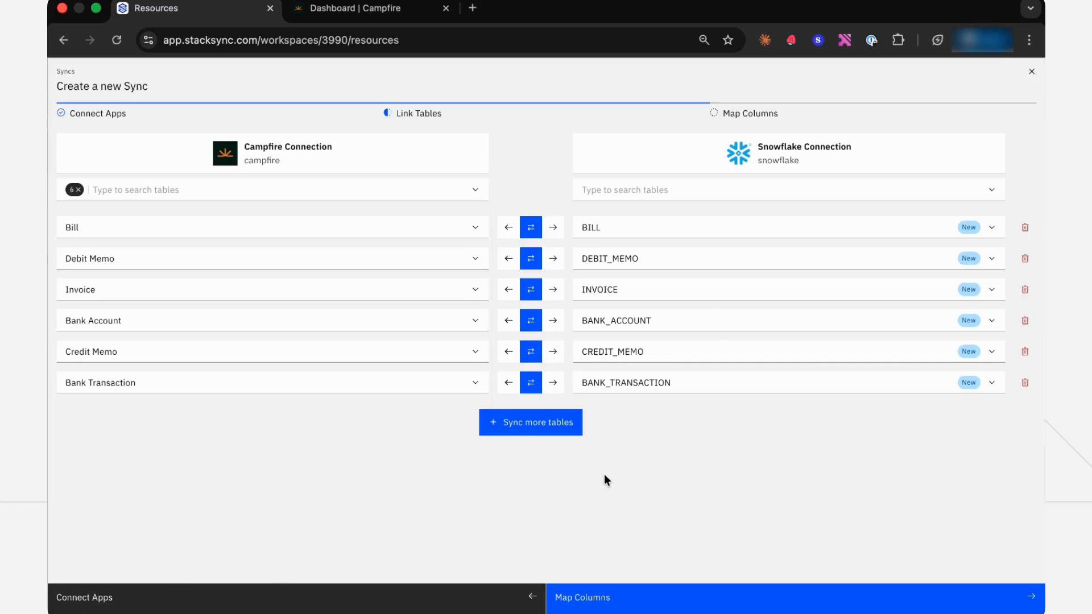
Try one-way syncing for Bill toward Snowflake and Debit Memo toward Campfire, restoring both to two-way
left_click(552, 228)
left_click(508, 258)
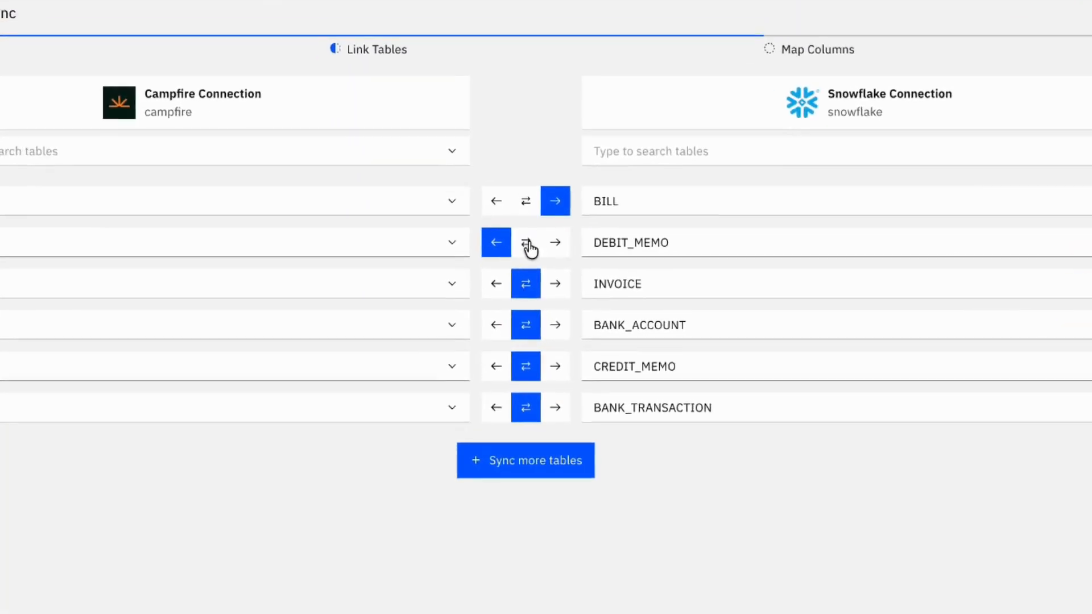
left_click(528, 243)
left_click(526, 200)
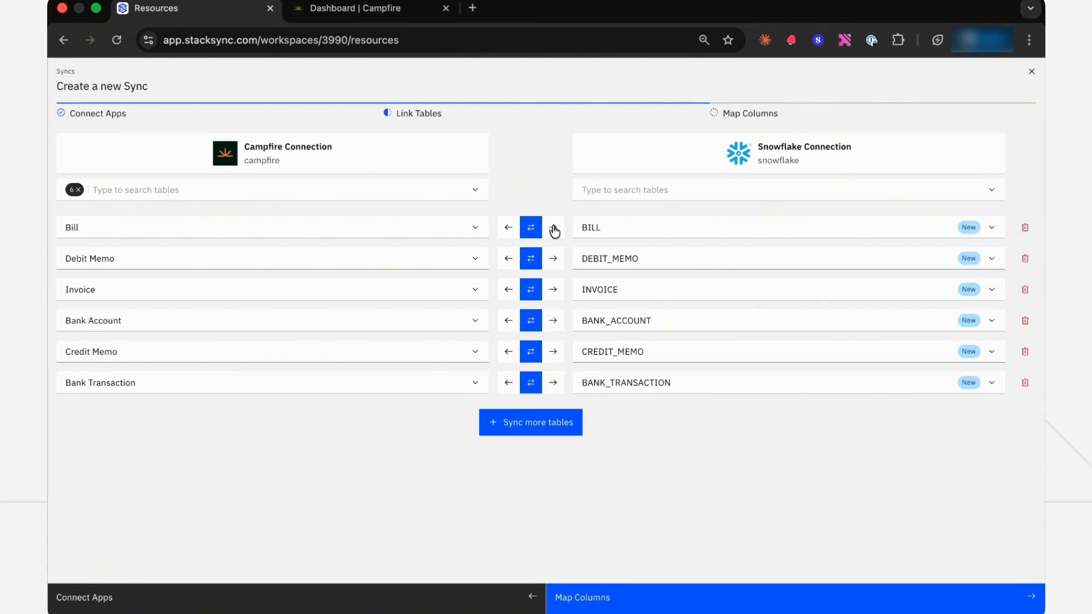
Check the Snowflake destination options for the Bill table, keep the new BILL table, and continue to column mapping
left_click(703, 227)
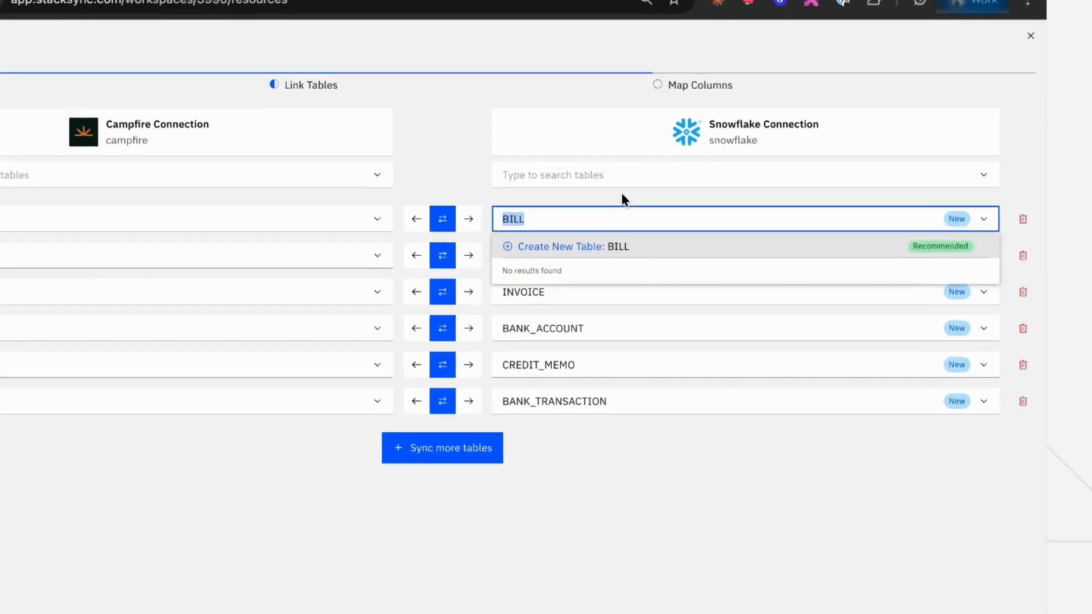
left_click(684, 205)
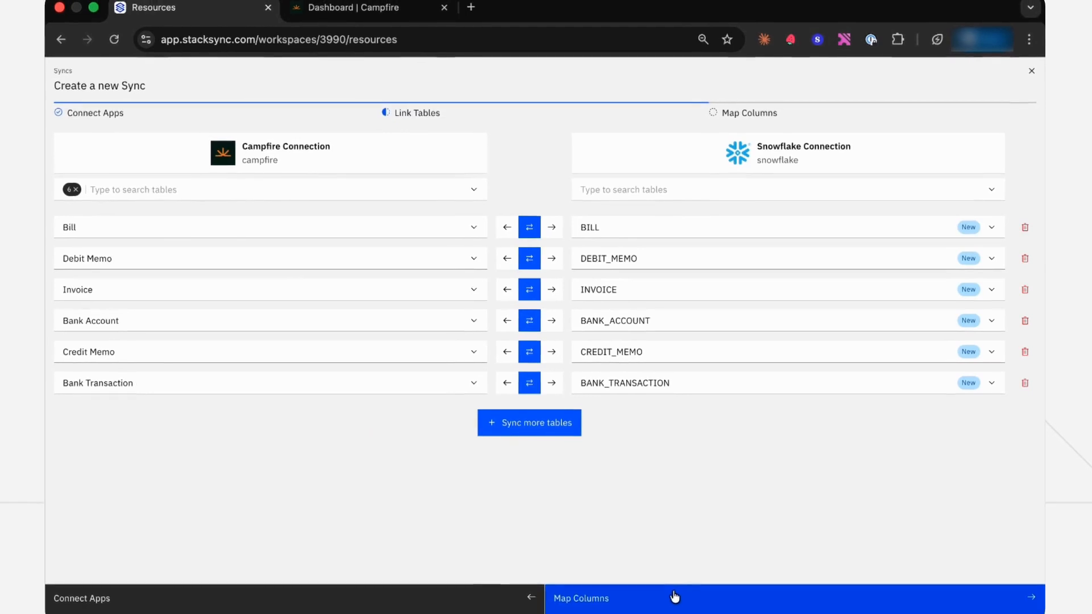
left_click(674, 591)
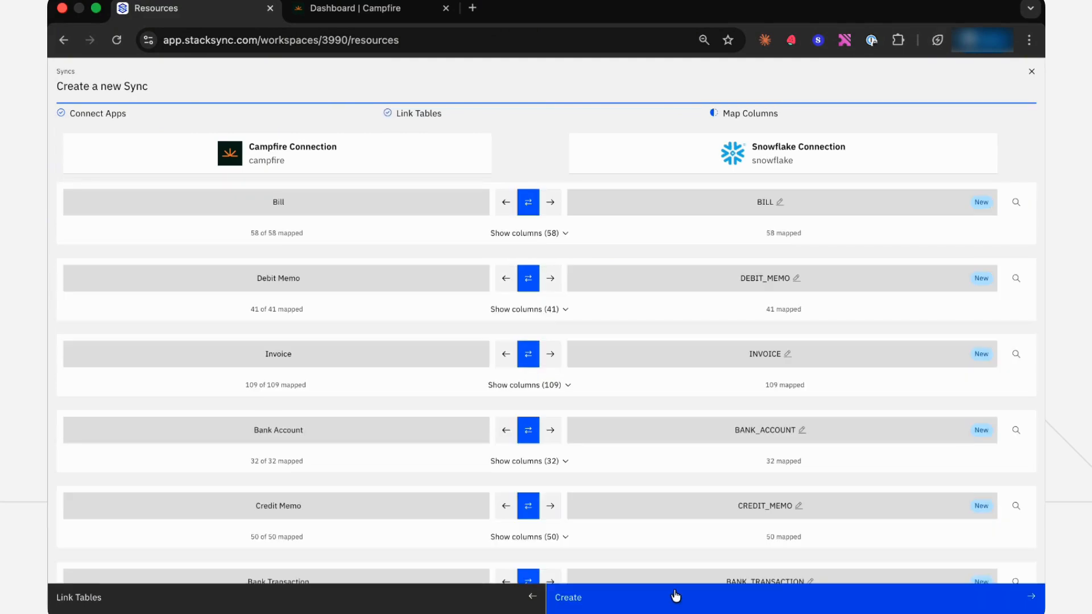
Expand the Bill table's column mappings and remove the Ap account name and Attachments columns
left_click(527, 233)
scroll(549, 419, "down", 1)
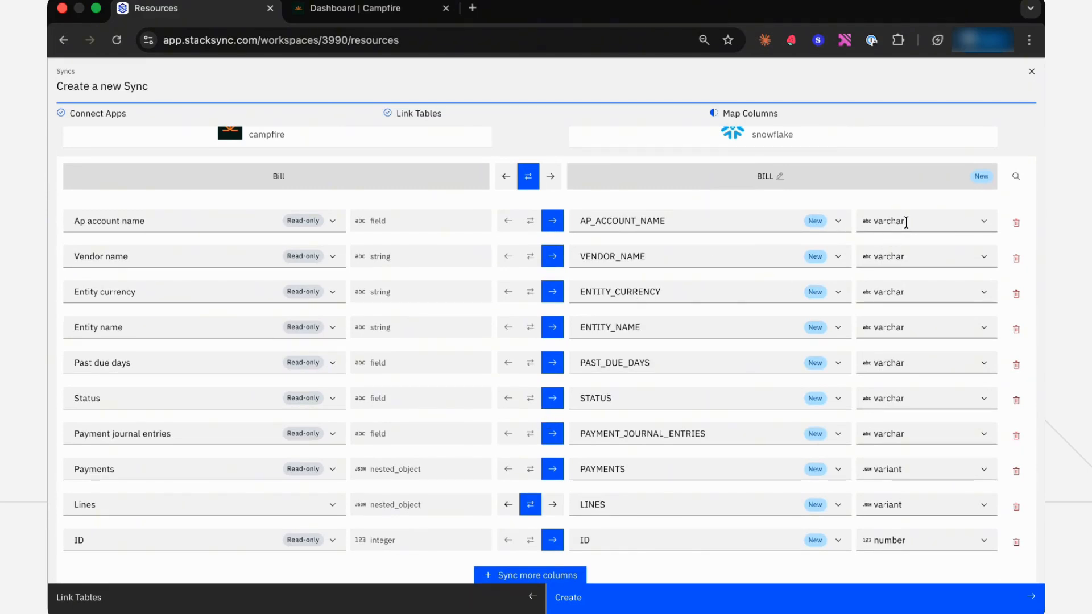
left_click(1016, 225)
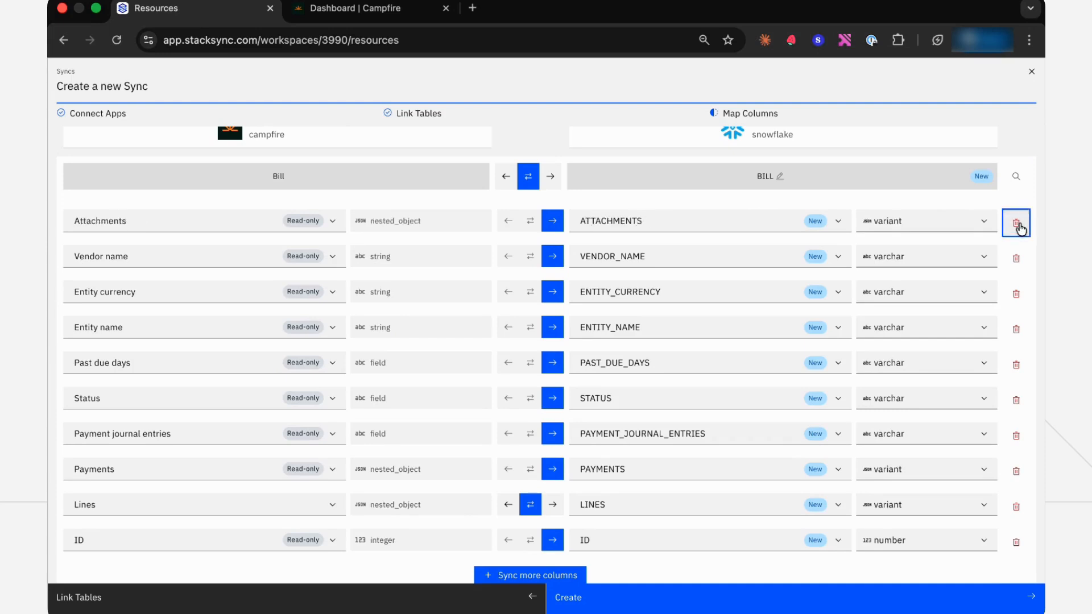
left_click(1018, 230)
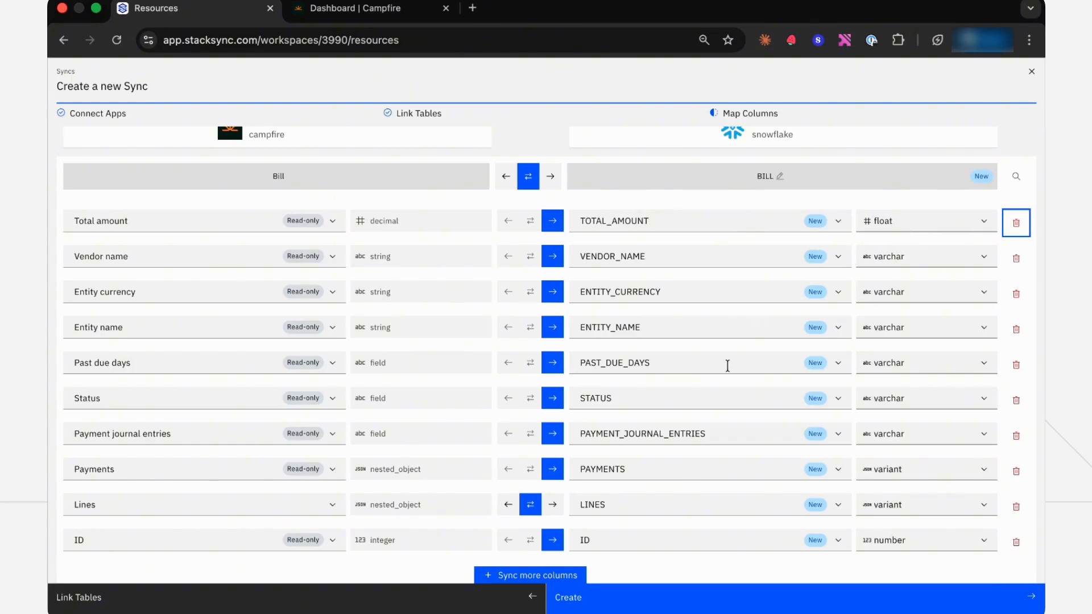
Create the Campfire and Snowflake sync and turn syncing on
scroll(727, 364, "down", 1)
scroll(688, 545, "down", 2)
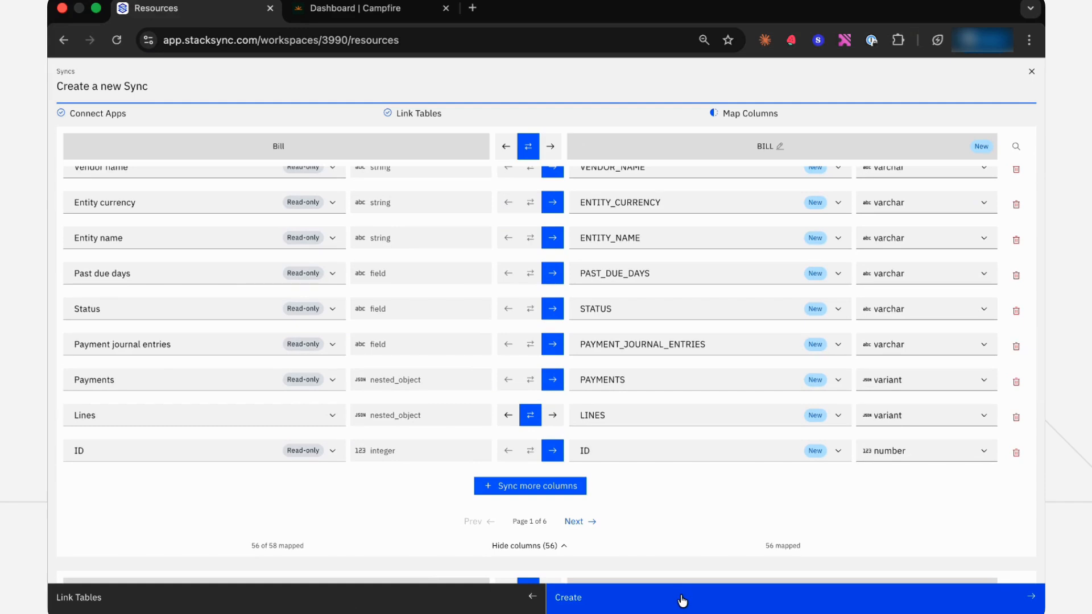
left_click(682, 601)
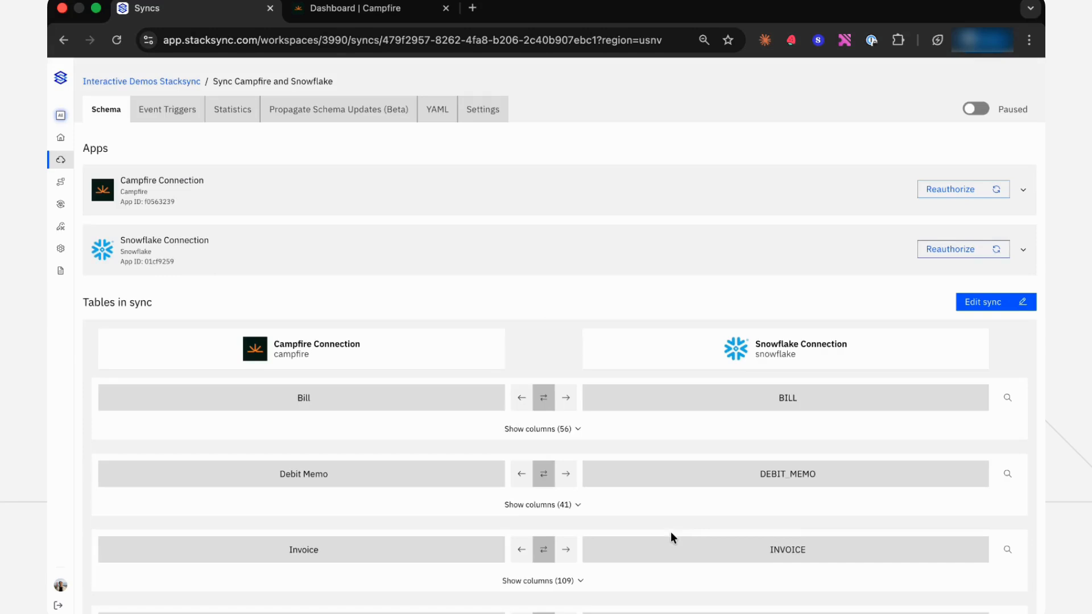
left_click(975, 112)
Review the sync's event triggers, schema update propagation, YAML configuration, data sync frequency options and record statistics
left_click(166, 114)
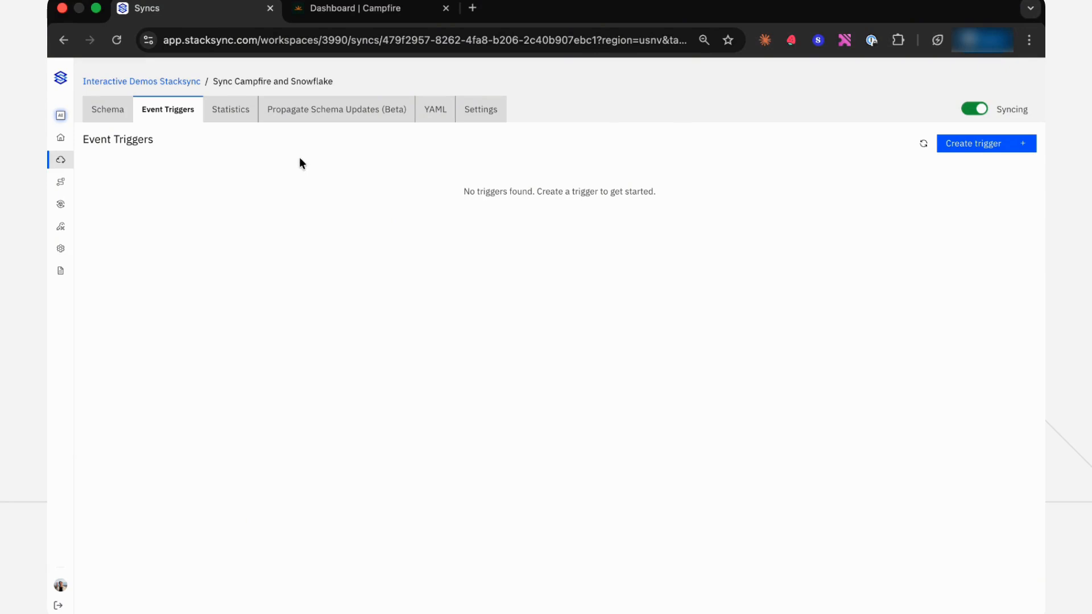
left_click(332, 114)
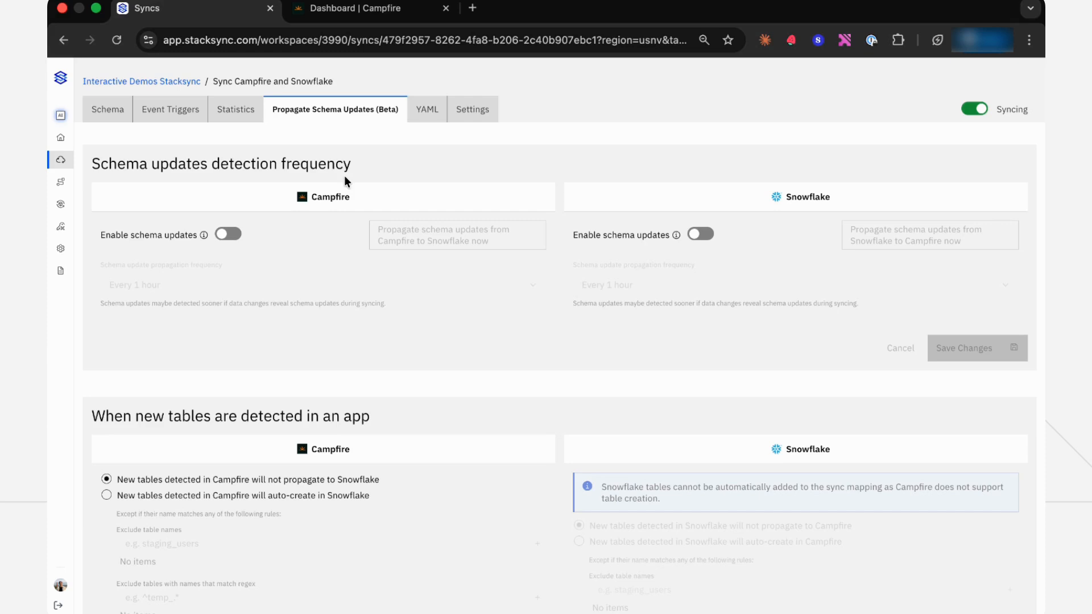
left_click(426, 118)
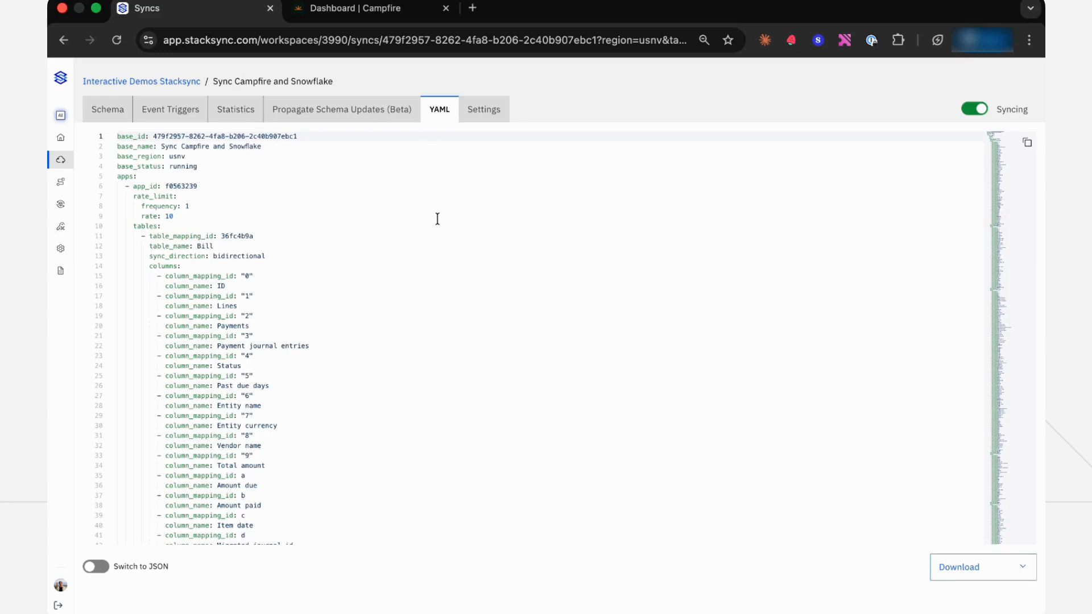
left_click(493, 118)
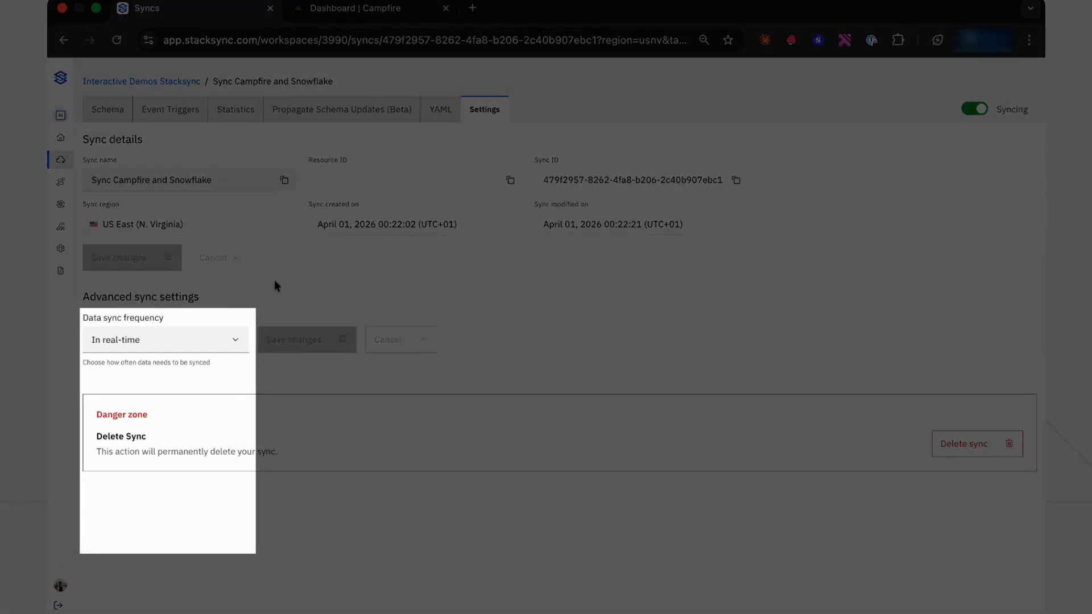
left_click(225, 340)
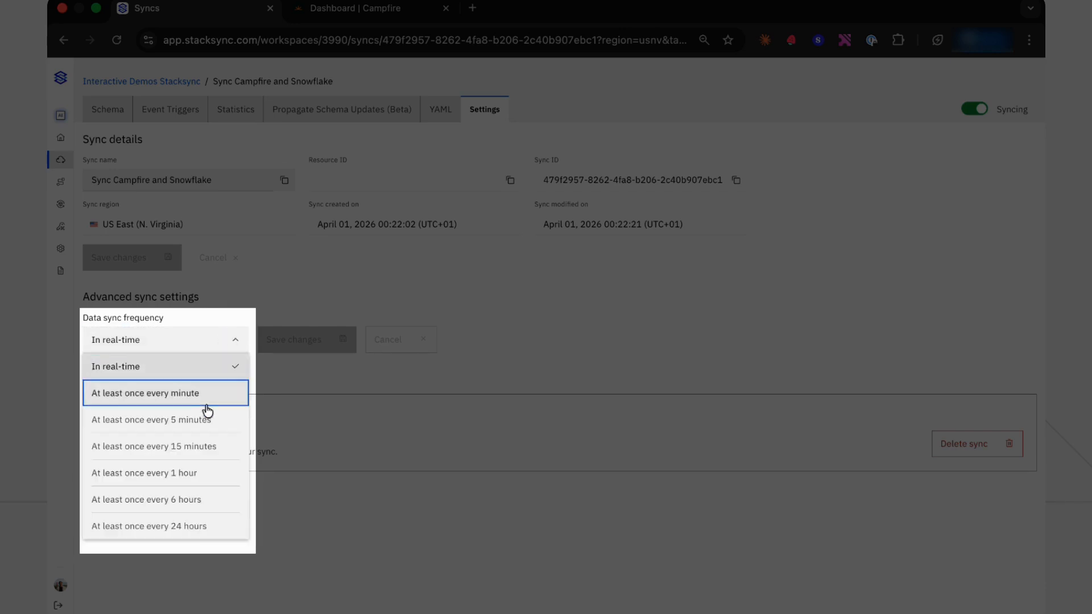
left_click(239, 345)
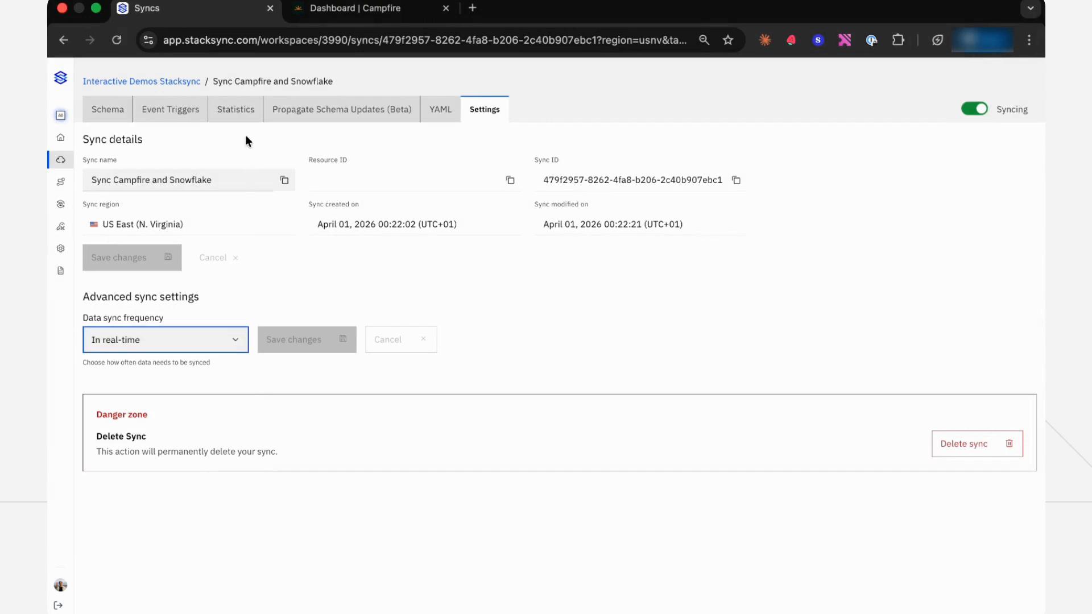
left_click(241, 114)
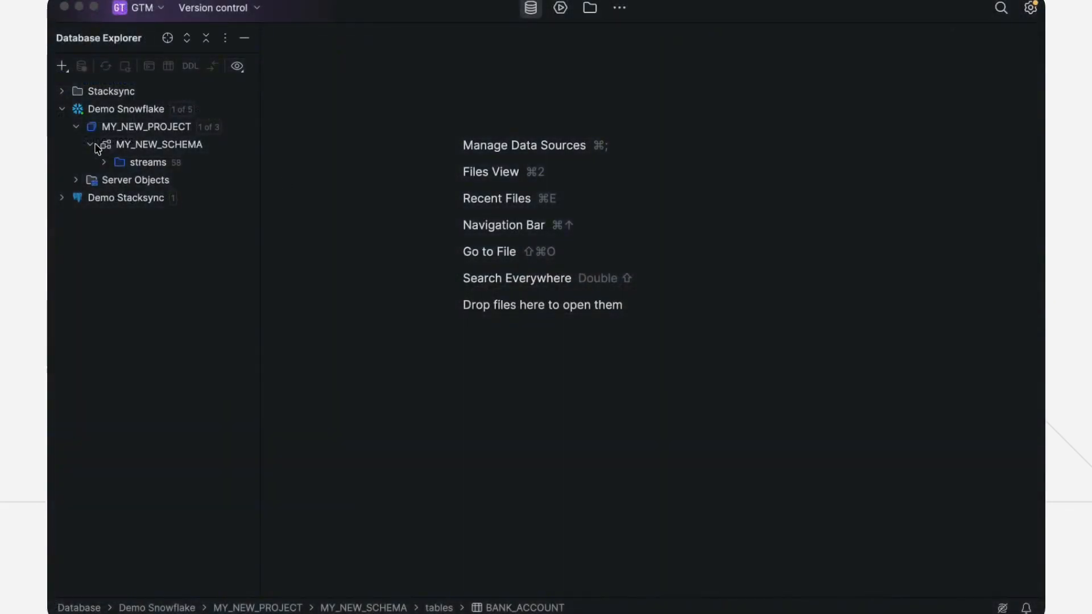
Switch to the database client and refresh the Demo Snowflake data source to load its synced tables
left_click(108, 108)
left_click(105, 66)
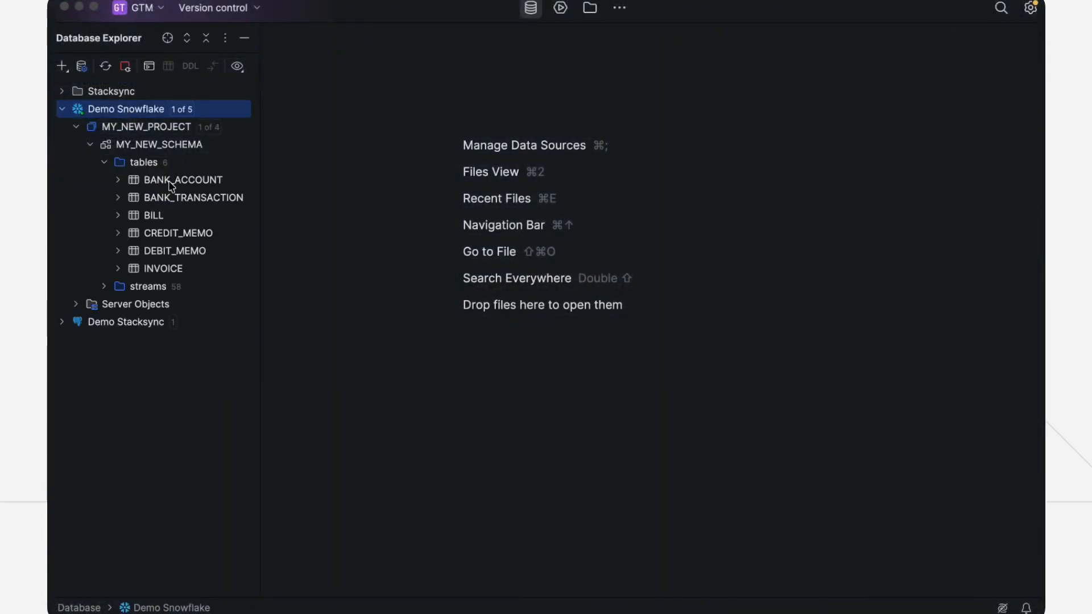
Open the INVOICE table's data in MY_NEW_SCHEMA and locate the CLIENT_NAME and CLIENT_EMAIL columns
double_click(177, 271)
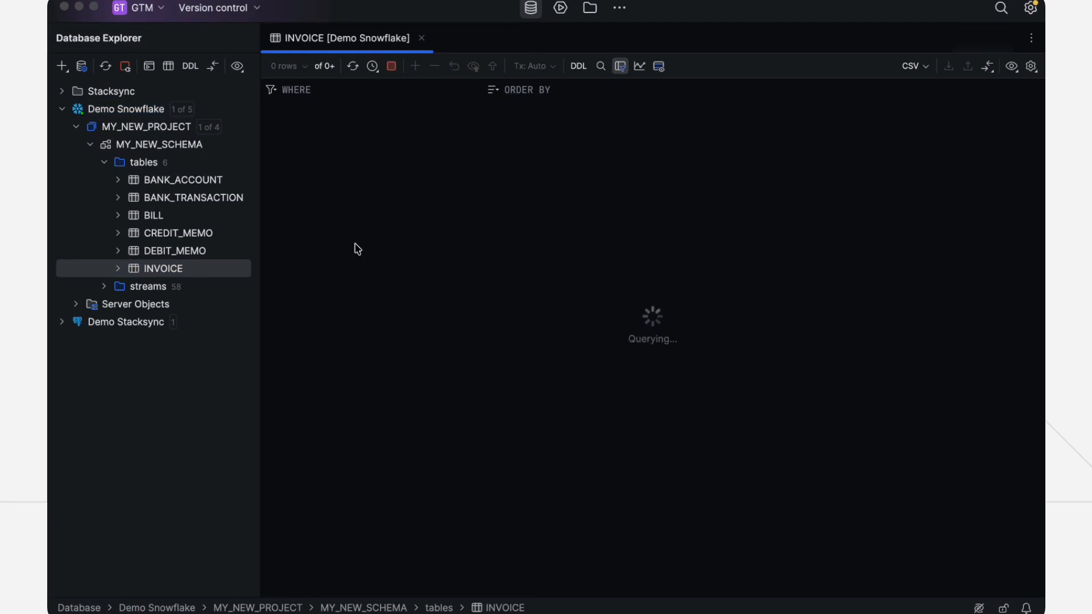
scroll(364, 256, "down", 10)
scroll(512, 262, "right", 10)
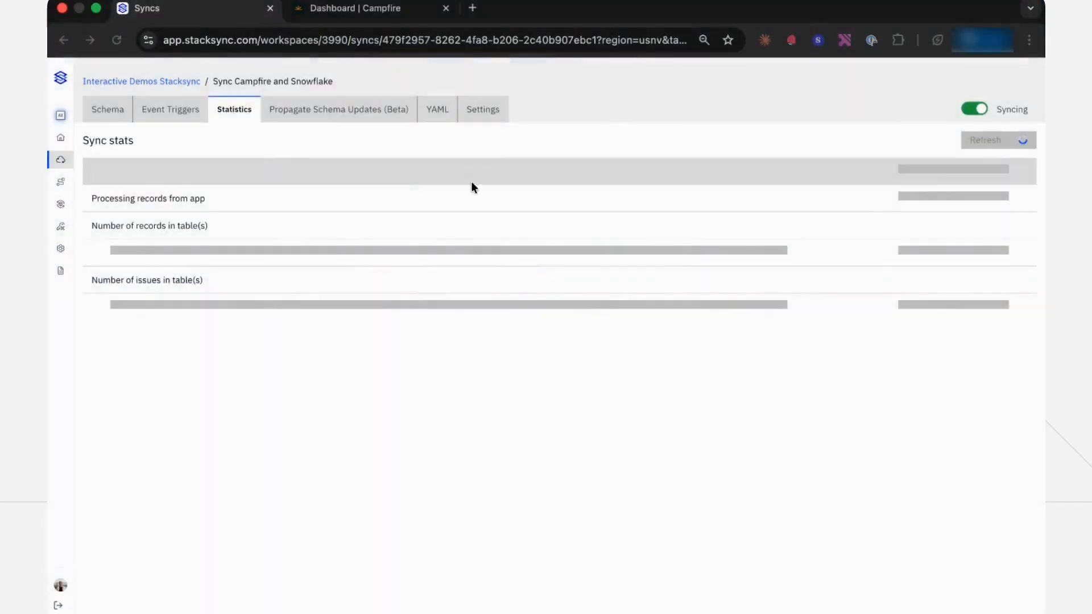
Switch to Campfire in the browser and open the accounting invoices list
left_click(354, 9)
left_click(193, 164)
left_click(192, 165)
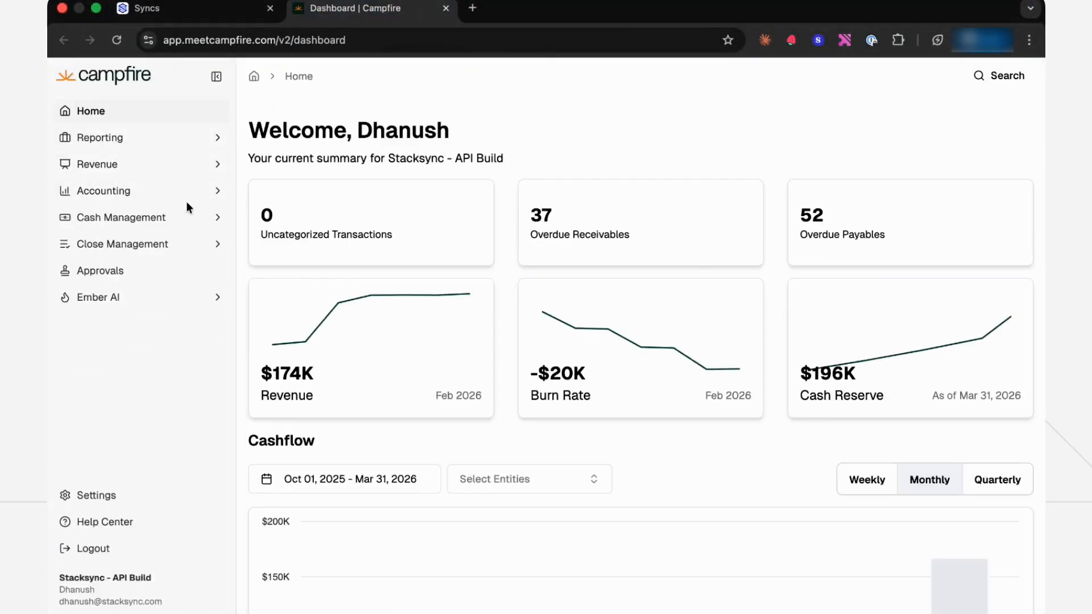
left_click(186, 193)
left_click(145, 271)
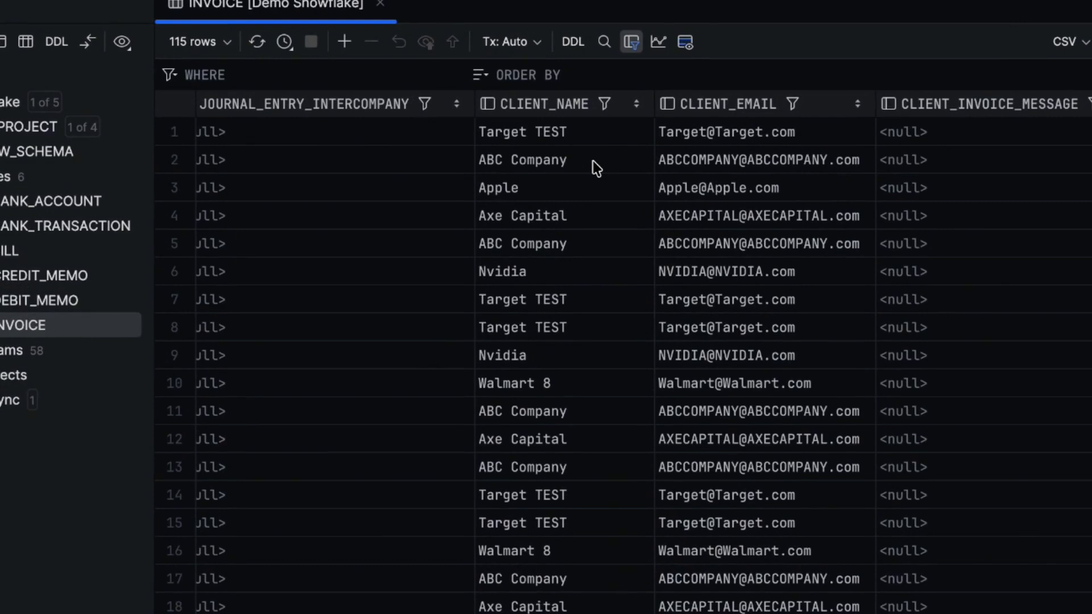
In Snowflake's INVOICE table, set the first row's CLIENT_NAME to Target, submit the change, and reload the invoices list in Campfire
double_click(587, 133)
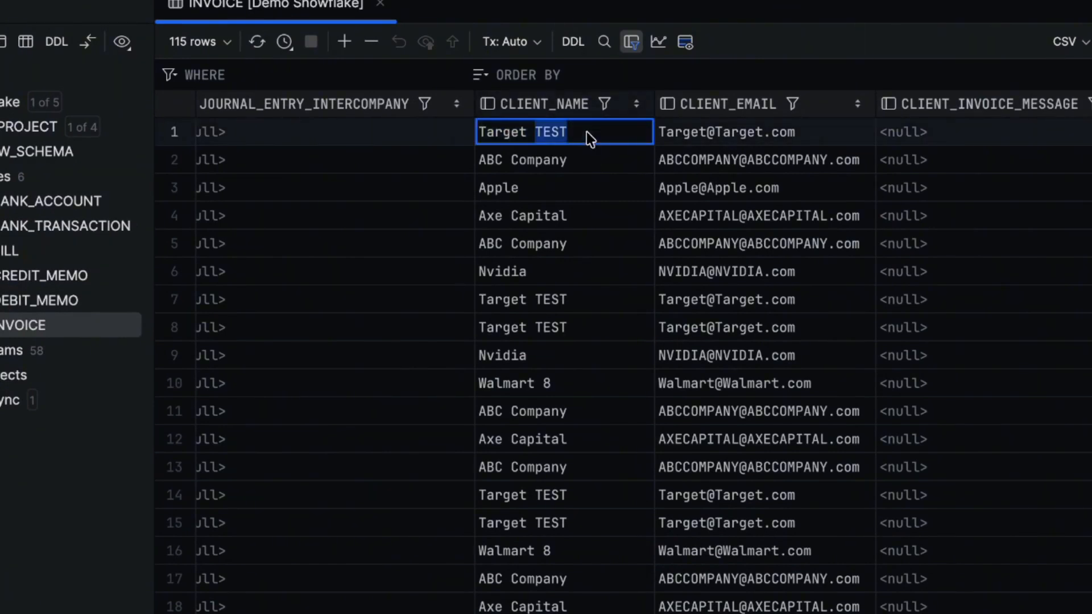
key("BackSpace")
key("BackSpace")
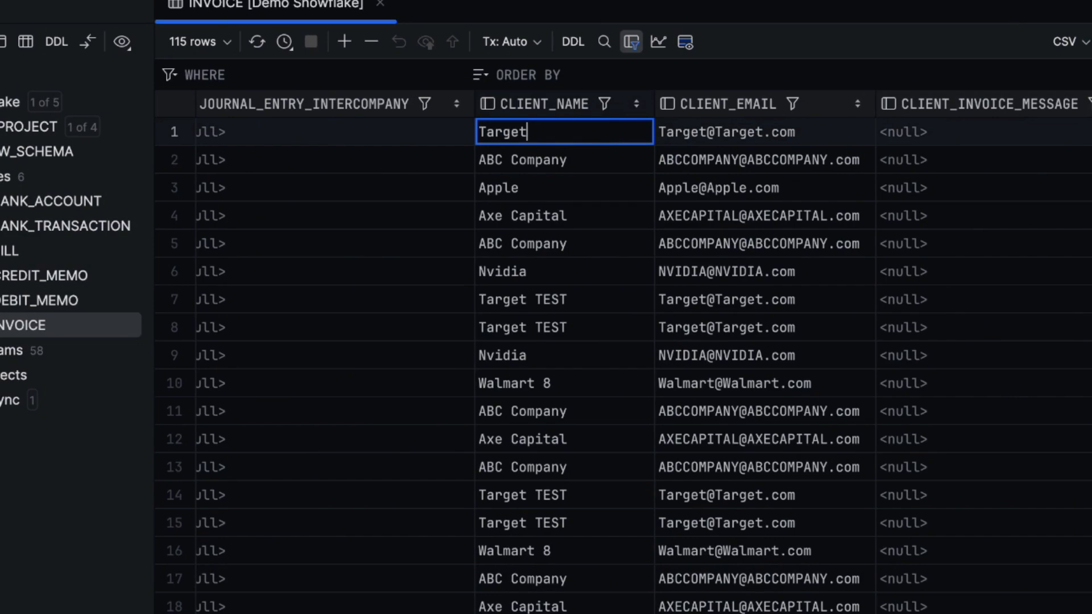
key("Return")
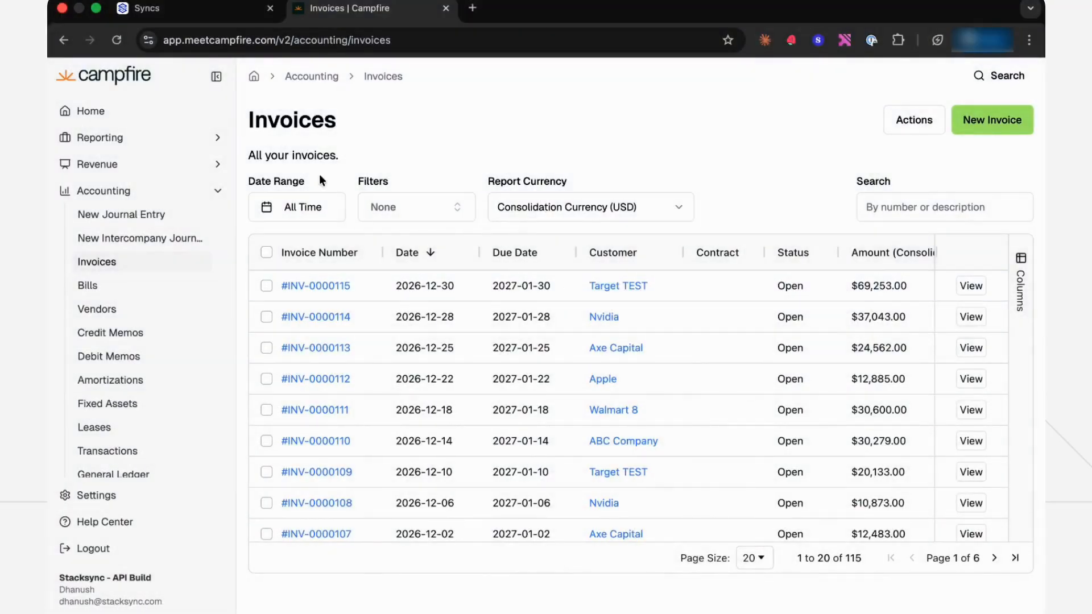
key("super+r")
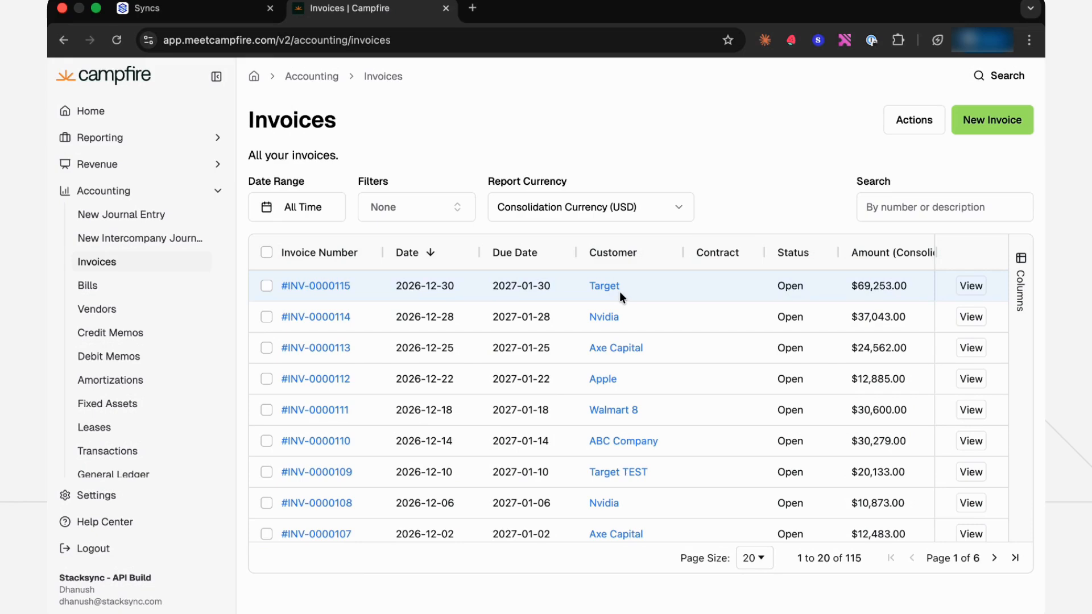
Open the Nvidia customer from the second invoice in the list, rename it to Nvidia TEST, and save the customer
left_click(613, 323)
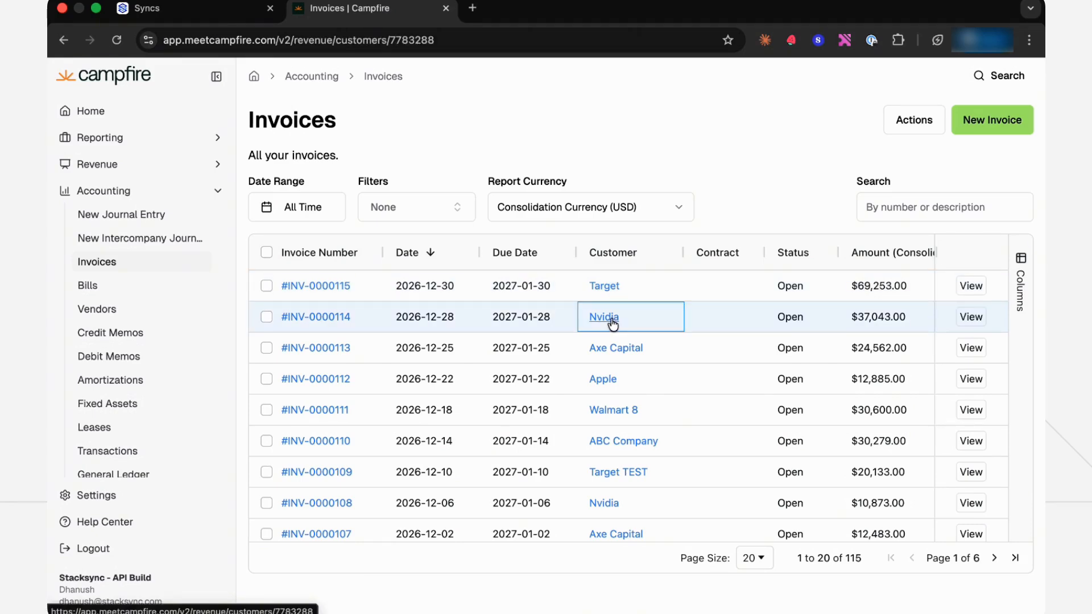
left_click(1073, 66)
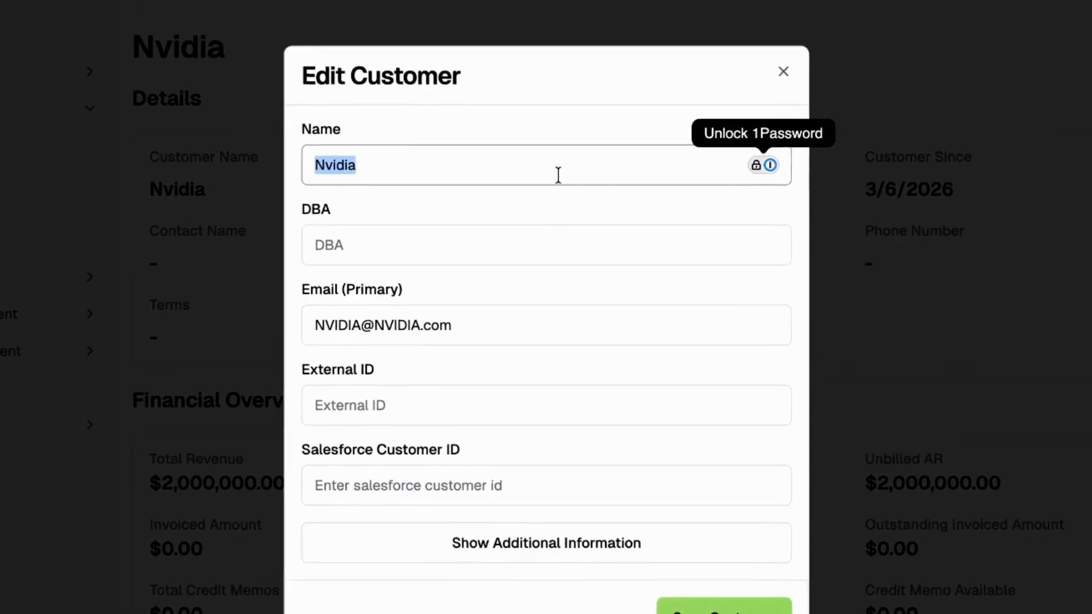
left_click(555, 177)
type("TEST")
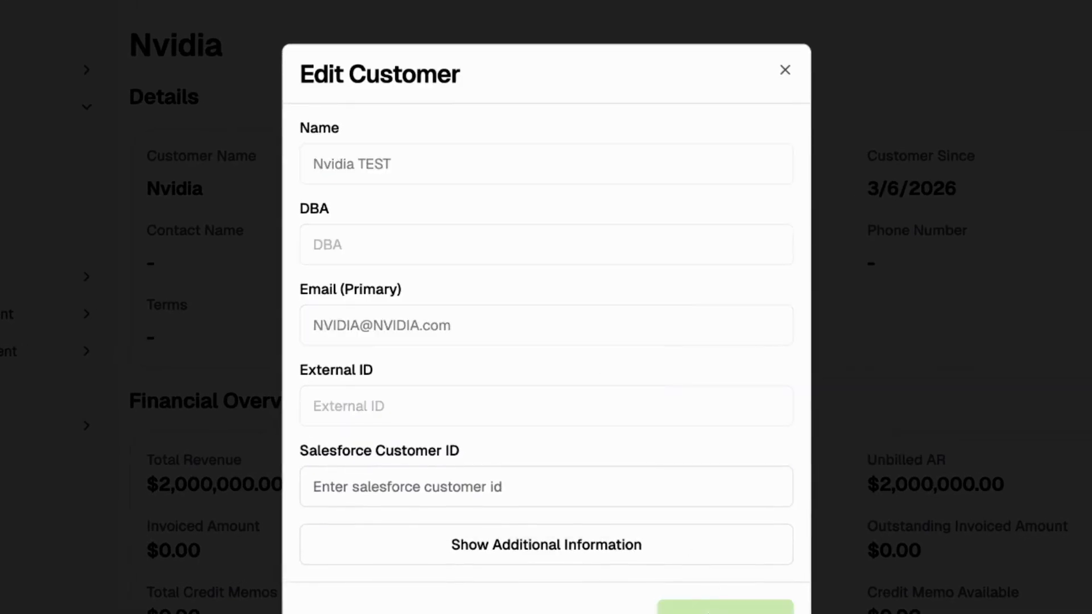
key("Return")
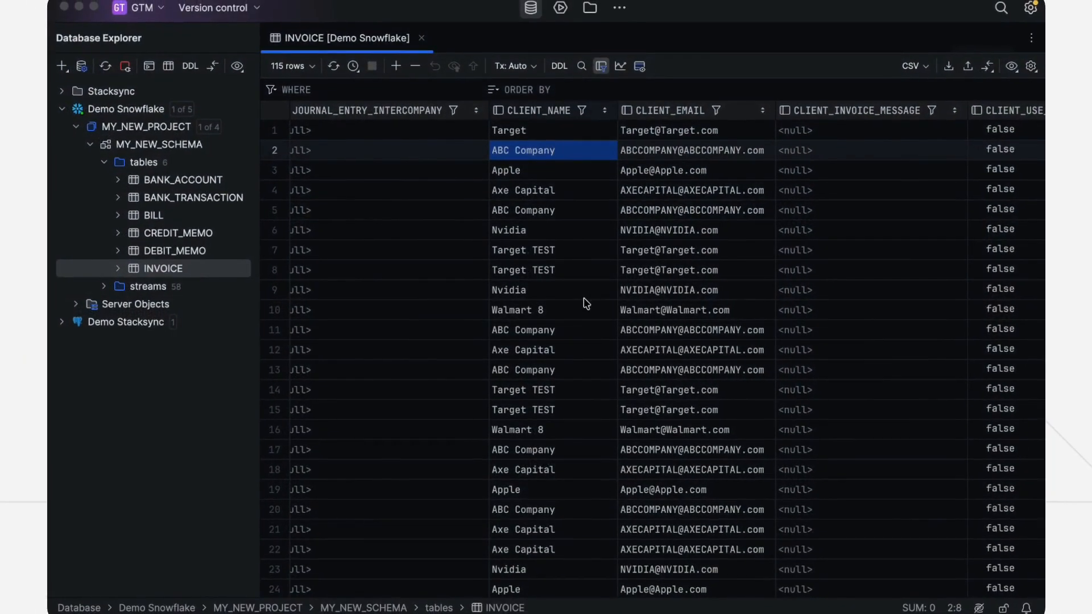
Switch back to the database client, reload the INVOICE table, and check the CLIENT_NAME value in row 9
left_click(334, 65)
left_click(581, 296)
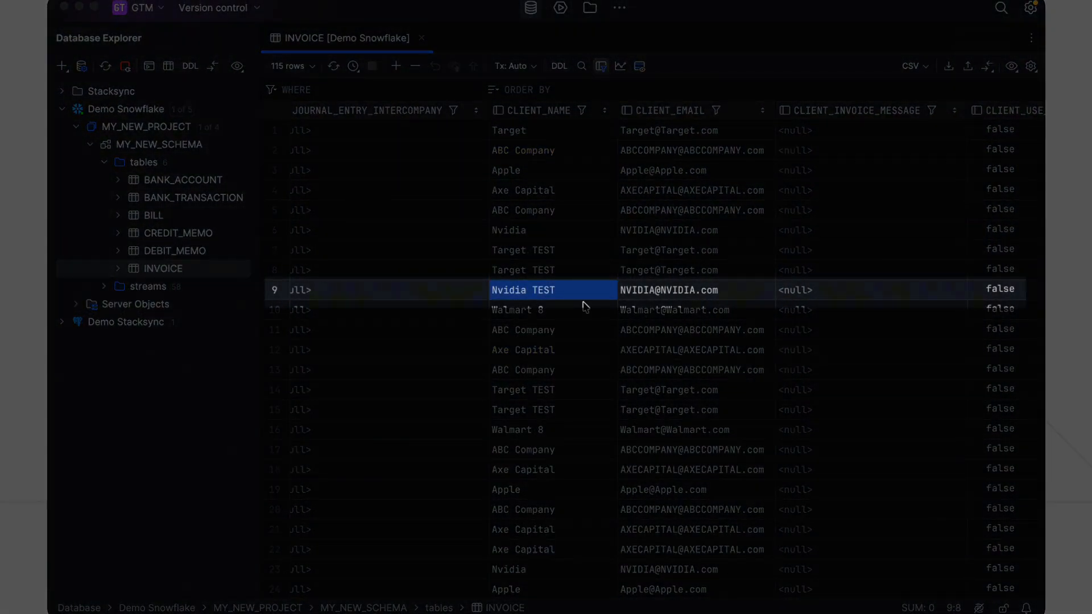